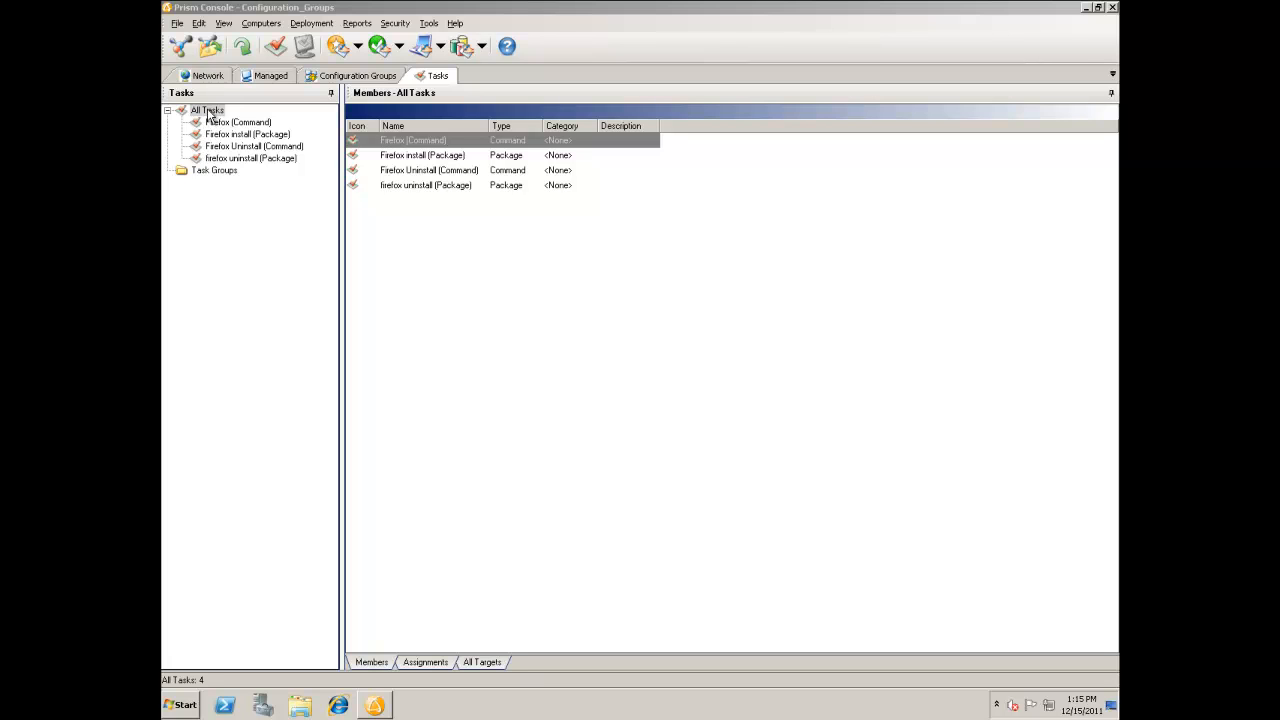
Step: Create a Script task named "Firefox and 7zip install" that plays FF_7Z_install.pts from the prismserver1 deployments share
right_click(210, 112)
left_click(250, 118)
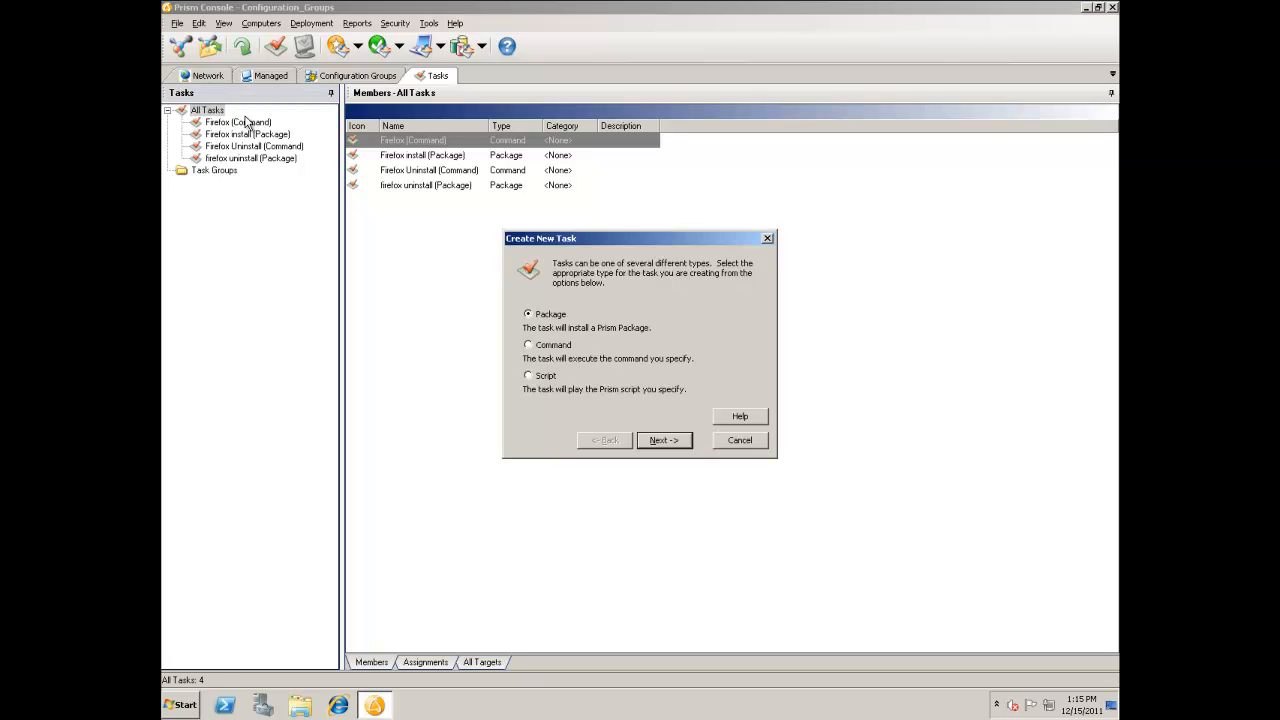
left_click(547, 378)
left_click(662, 441)
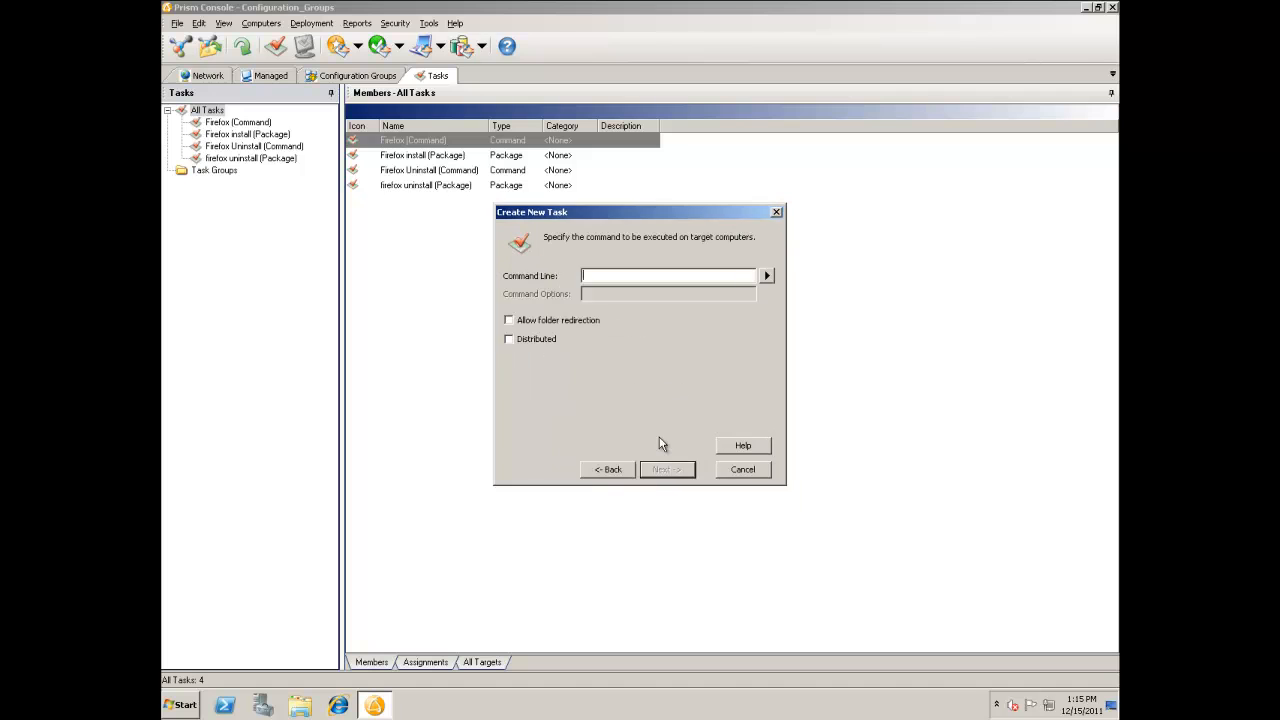
left_click(767, 275)
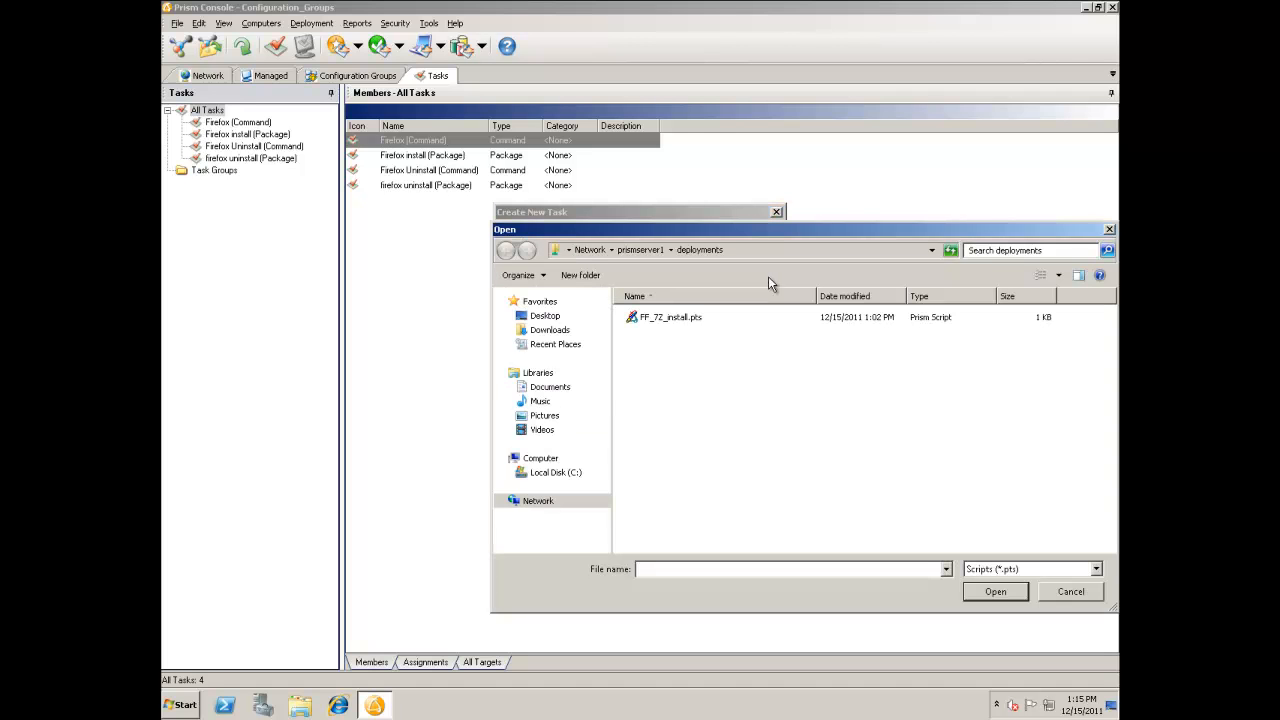
double_click(679, 320)
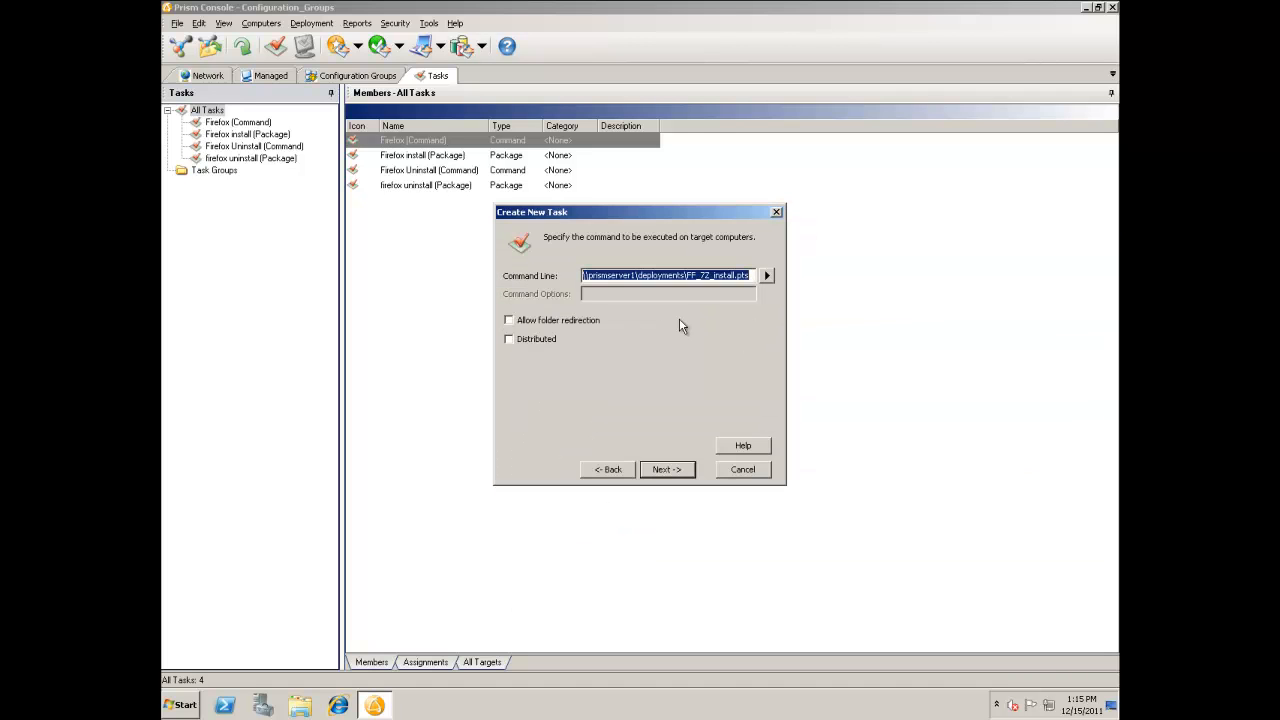
left_click(666, 470)
left_click(602, 347)
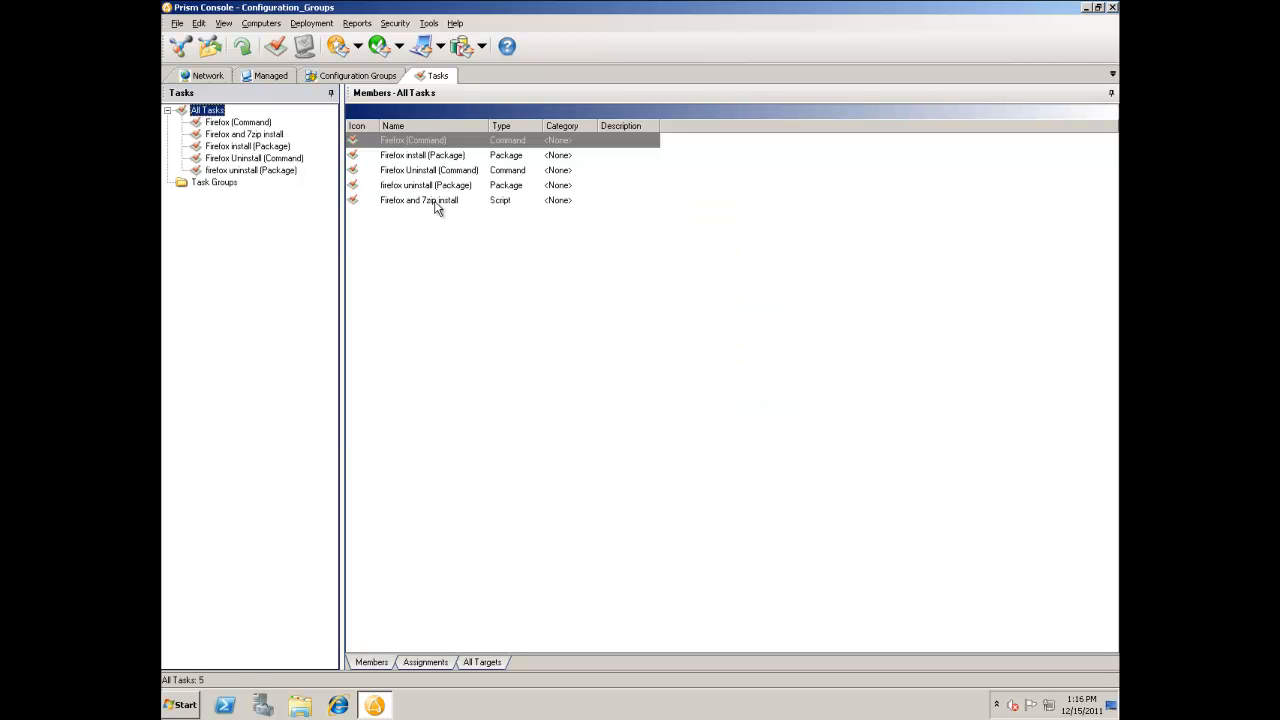
Step: Examine the command properties of the "Firefox and 7zip install" task and the contents of its FF_7Z_install.pts script
left_click(405, 199)
right_click(405, 200)
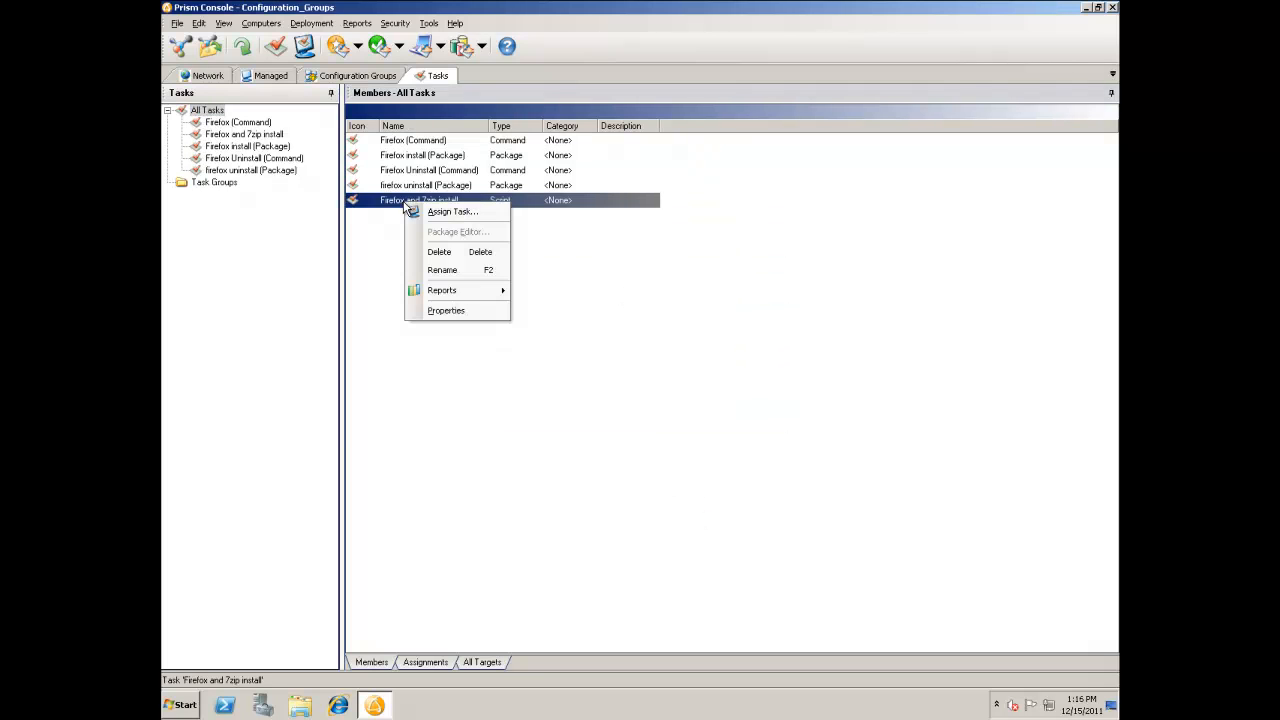
left_click(447, 311)
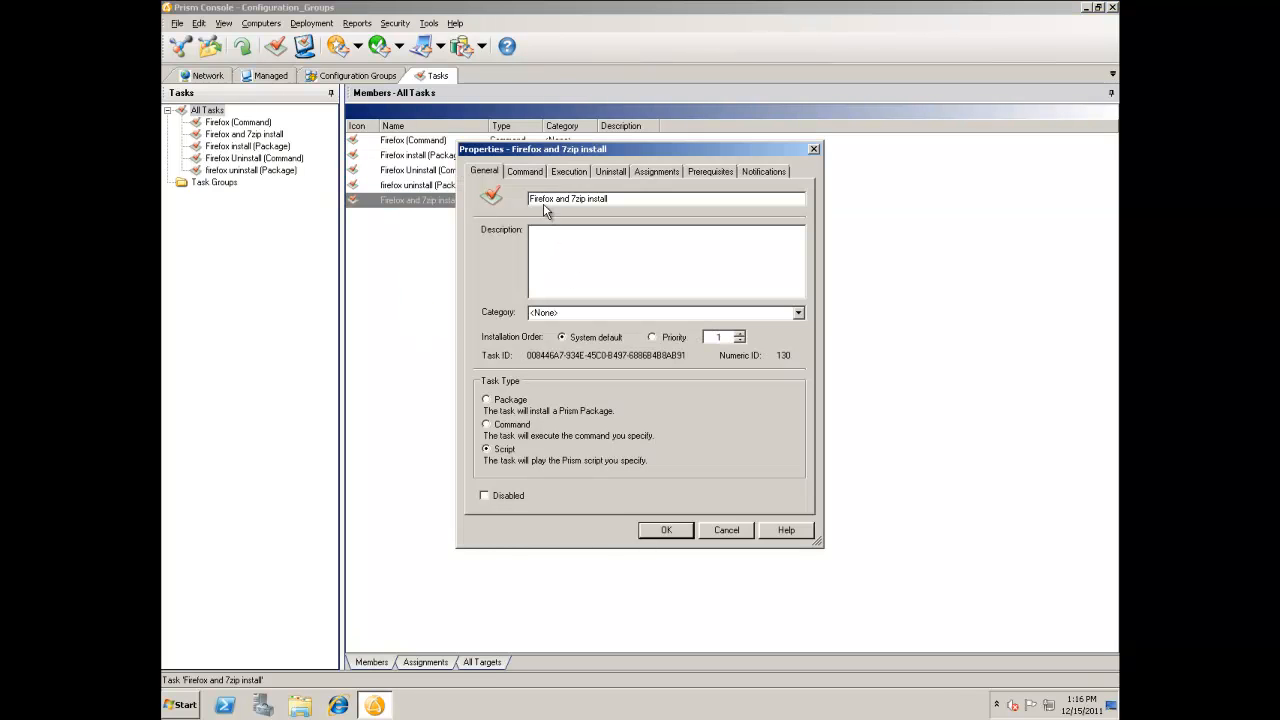
left_click(537, 176)
left_click(526, 268)
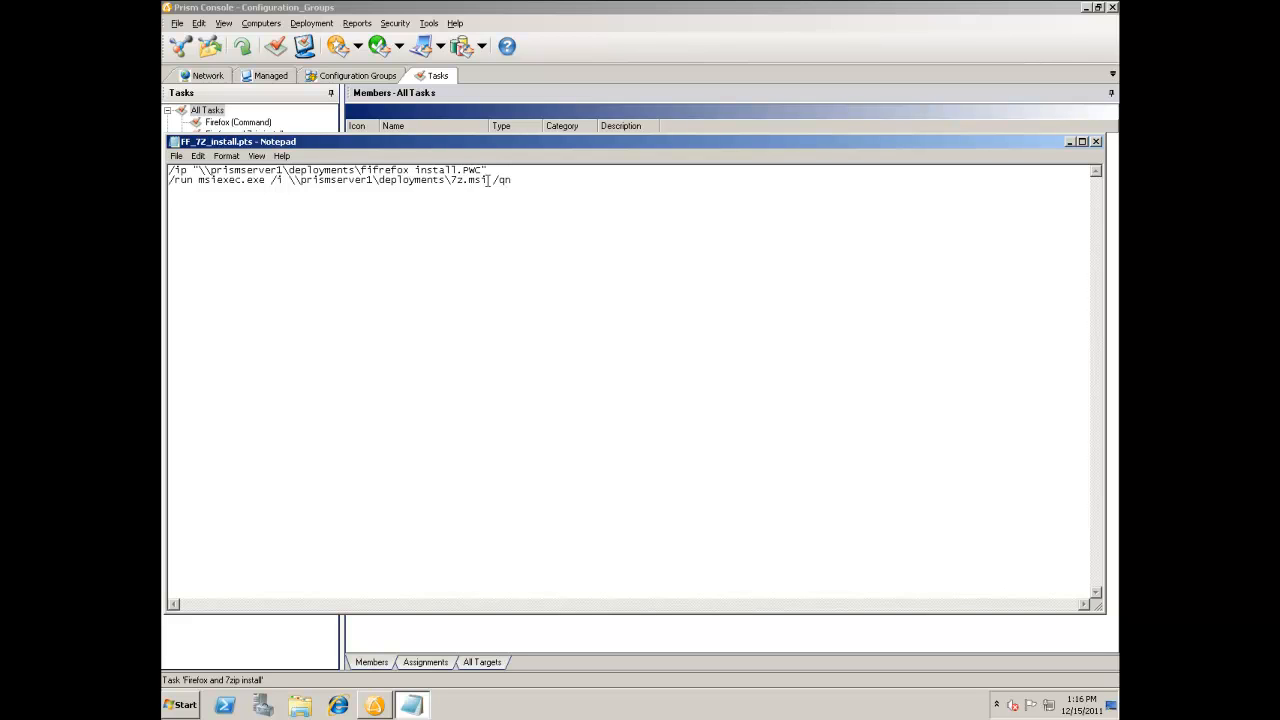
left_click_drag(487, 180, 469, 180)
left_click(449, 184)
left_click(1096, 141)
left_click(667, 530)
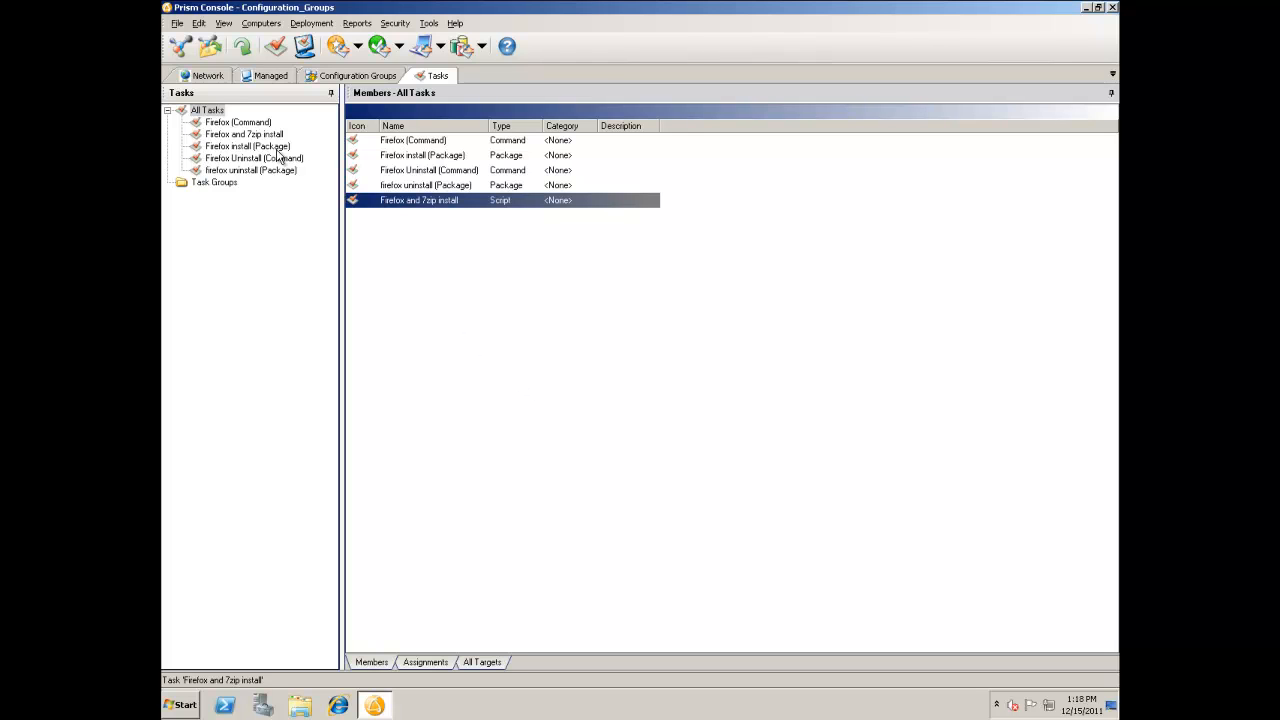
Step: Define a new Command task with command line msiexec.exe and options "/i \\prismserver1\deployments\7z.msi /qn"
right_click(211, 112)
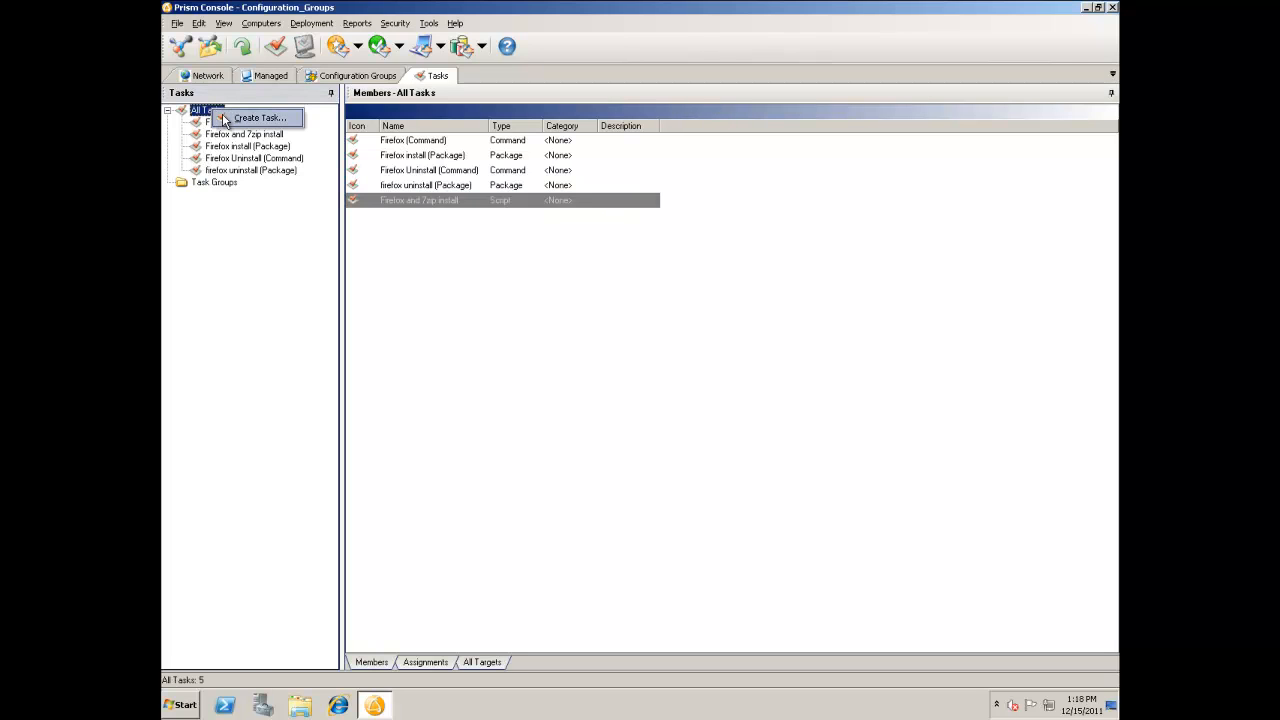
left_click(258, 118)
left_click(550, 347)
left_click(664, 440)
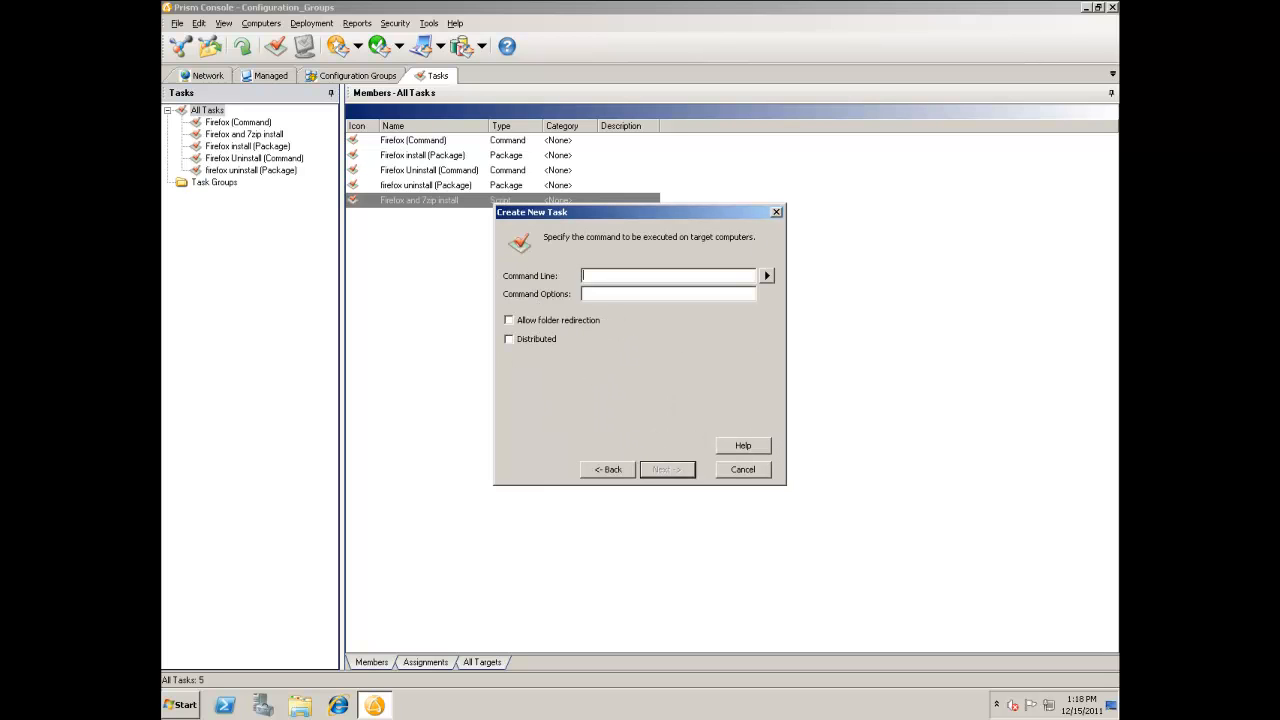
left_click(595, 276)
type("msiexec.exe")
left_click(617, 293)
type("/i \\\\prismserver1\\deployments\\7z.msi /qn")
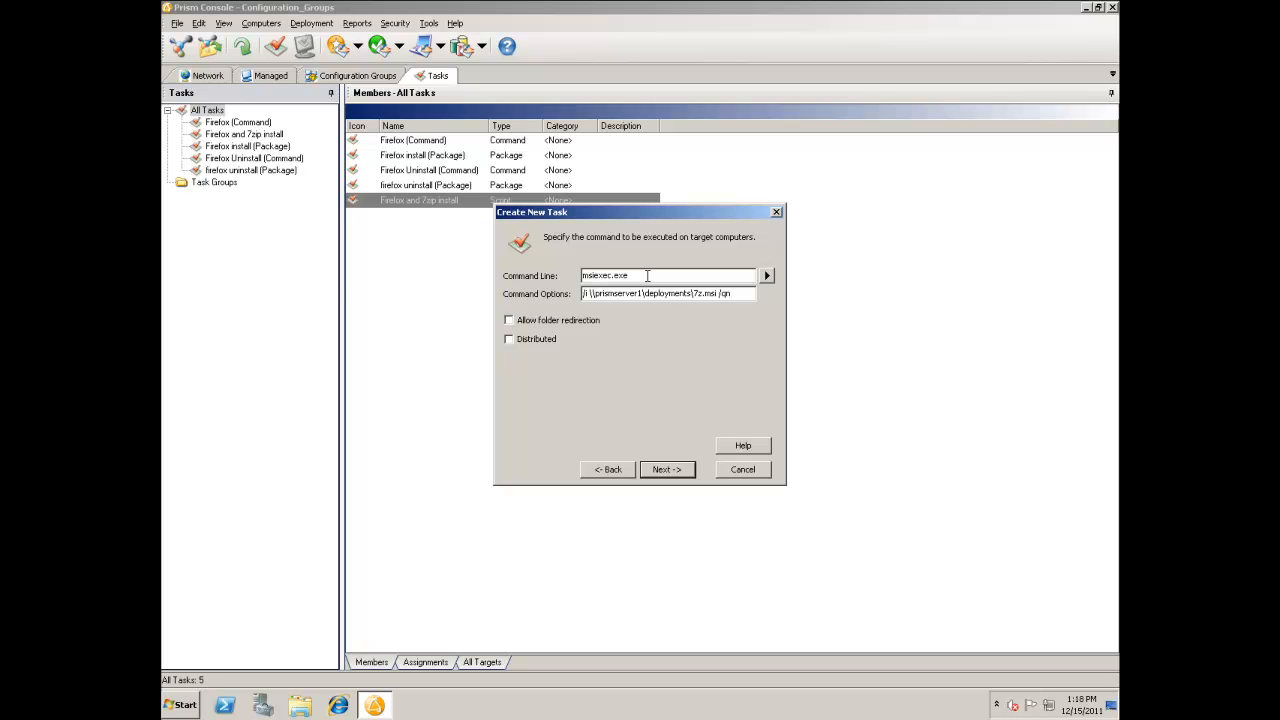
left_click_drag(636, 275, 575, 283)
left_click(688, 474)
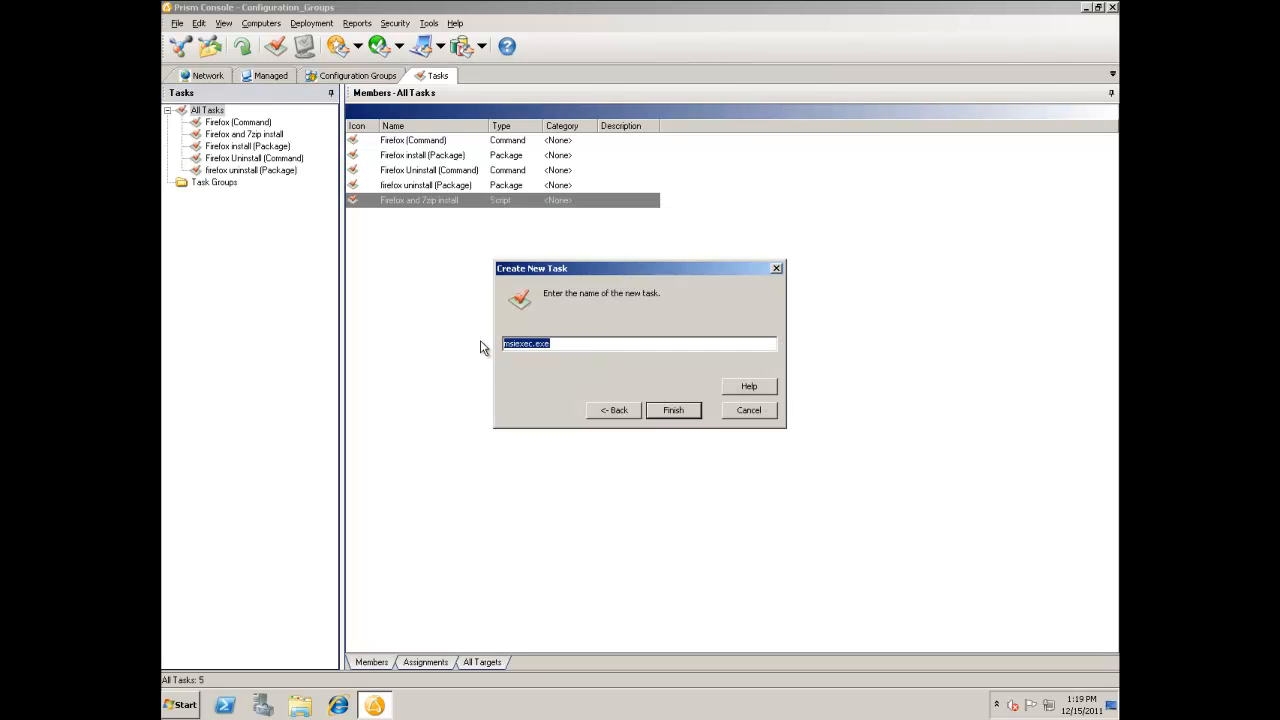
Step: Name the new task "7Zip install (Command)", finish creating it and select it among all tasks
type("7Zip install (Command")
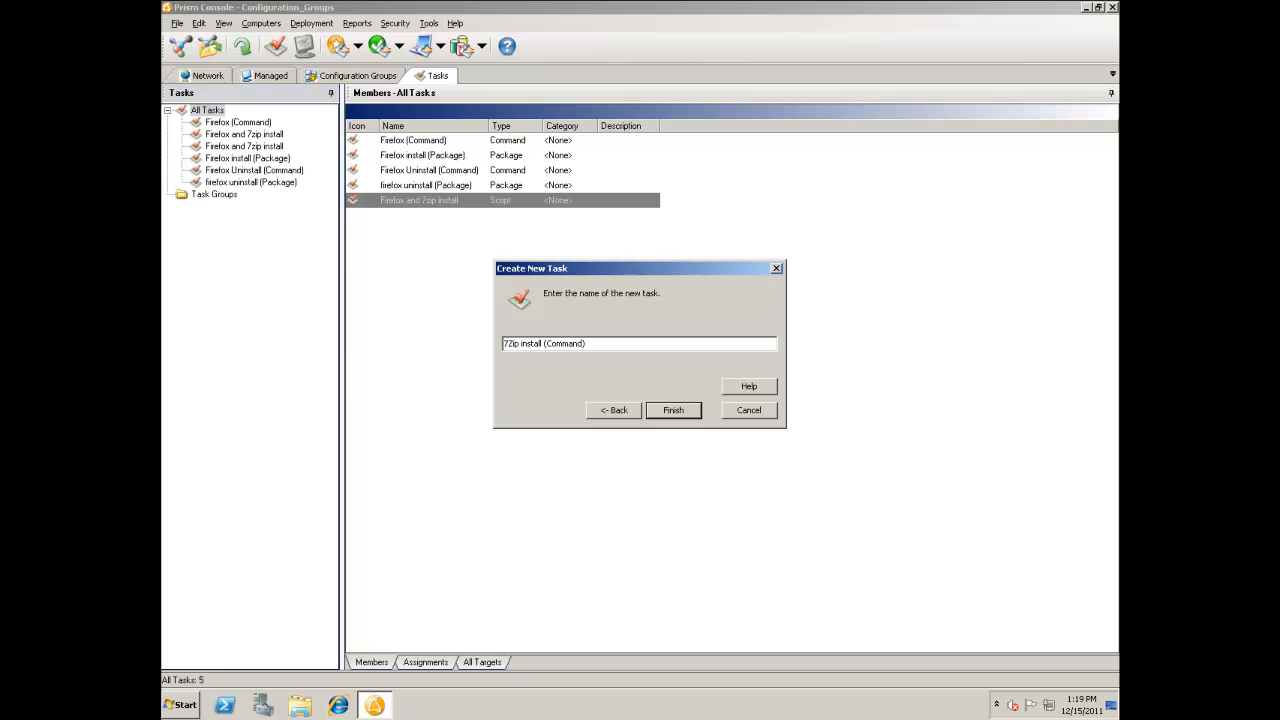
key("Return")
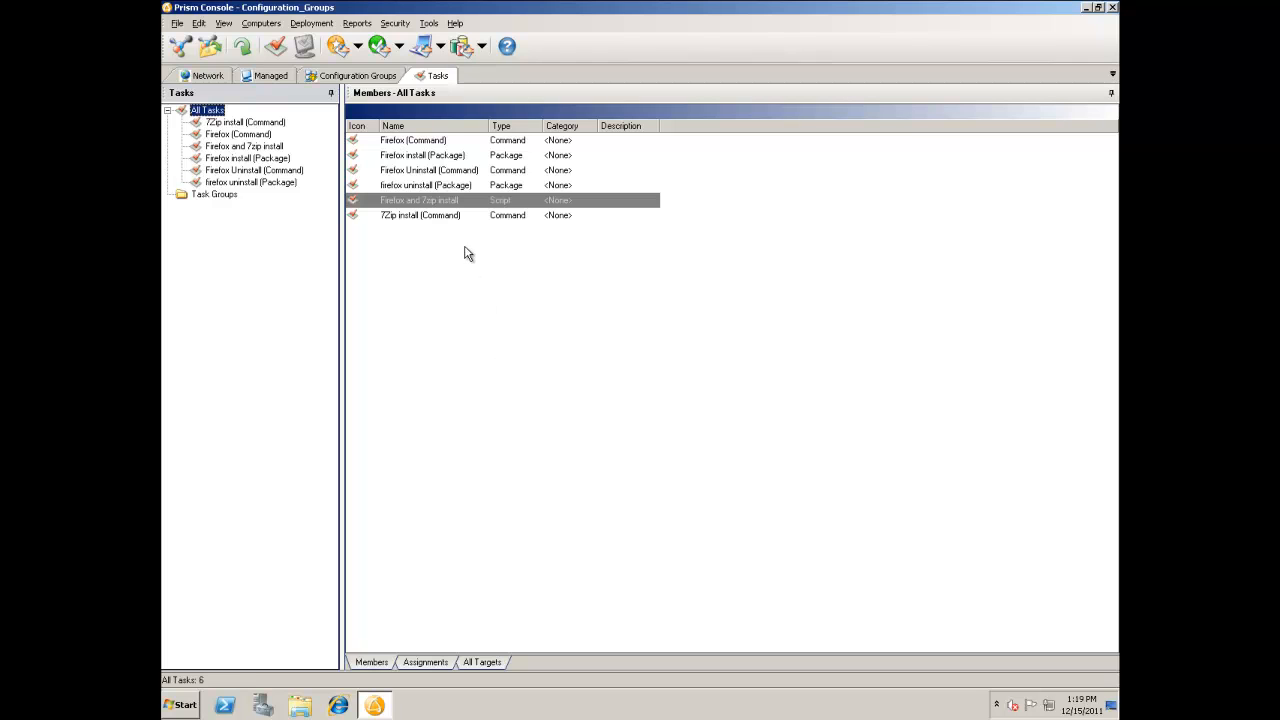
left_click(405, 216)
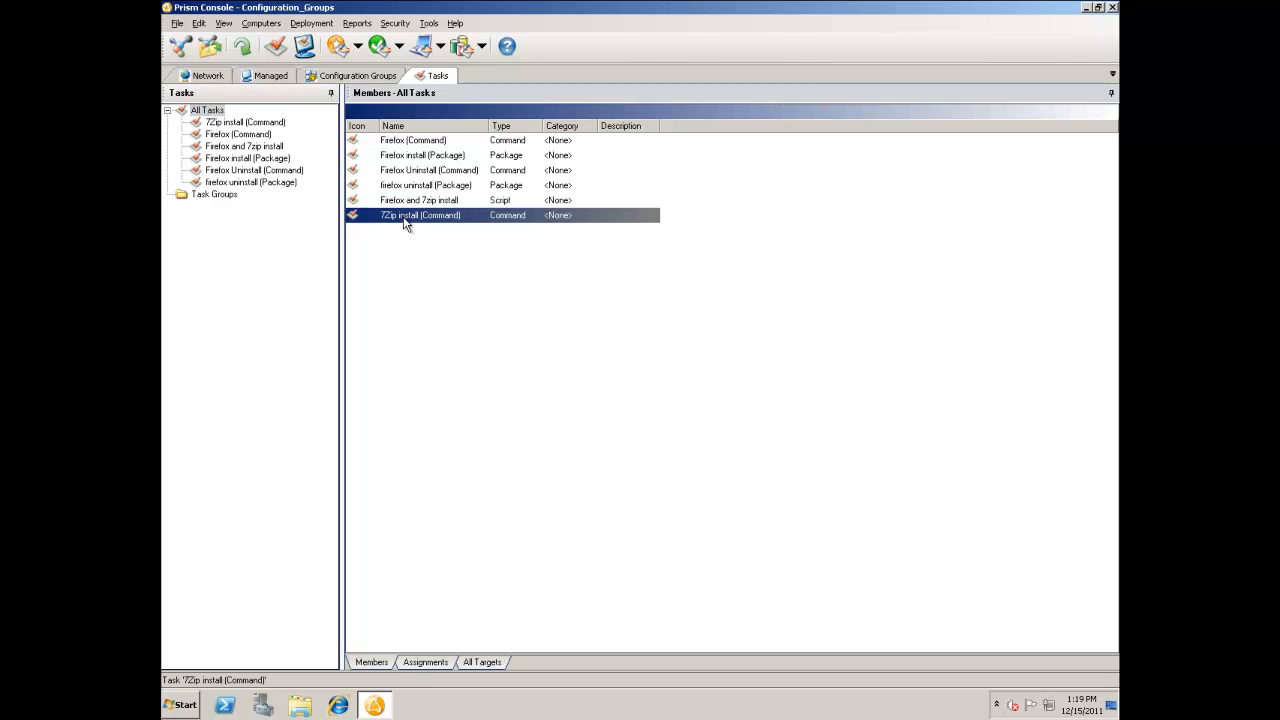
Step: Create a task group named "Firefox and 7zip install"
right_click(217, 200)
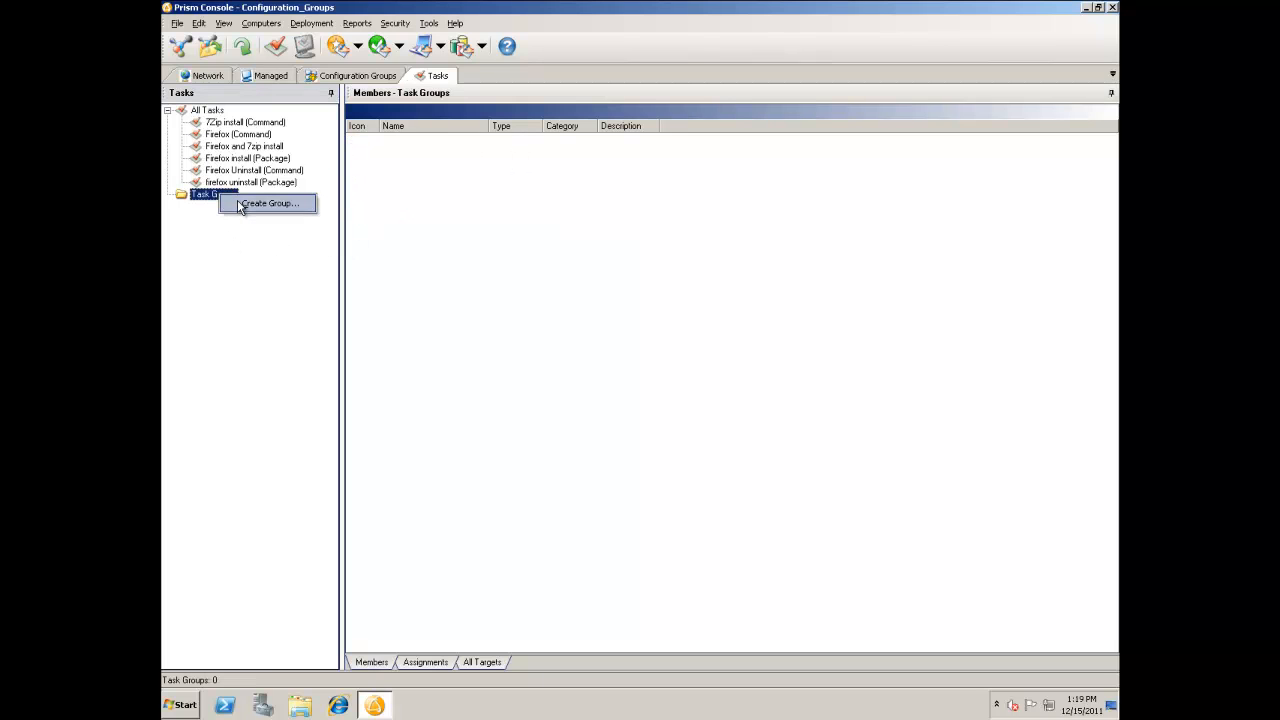
left_click(240, 205)
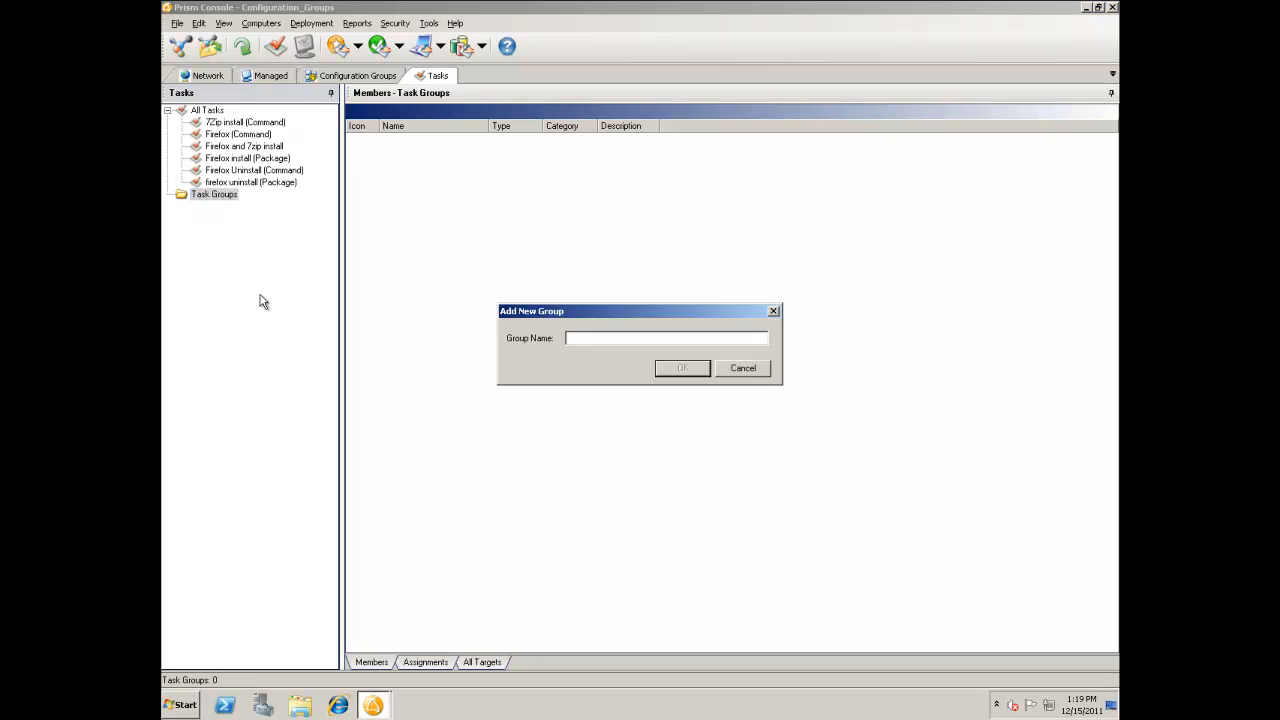
type("Firefox and 7zip install")
key("Return")
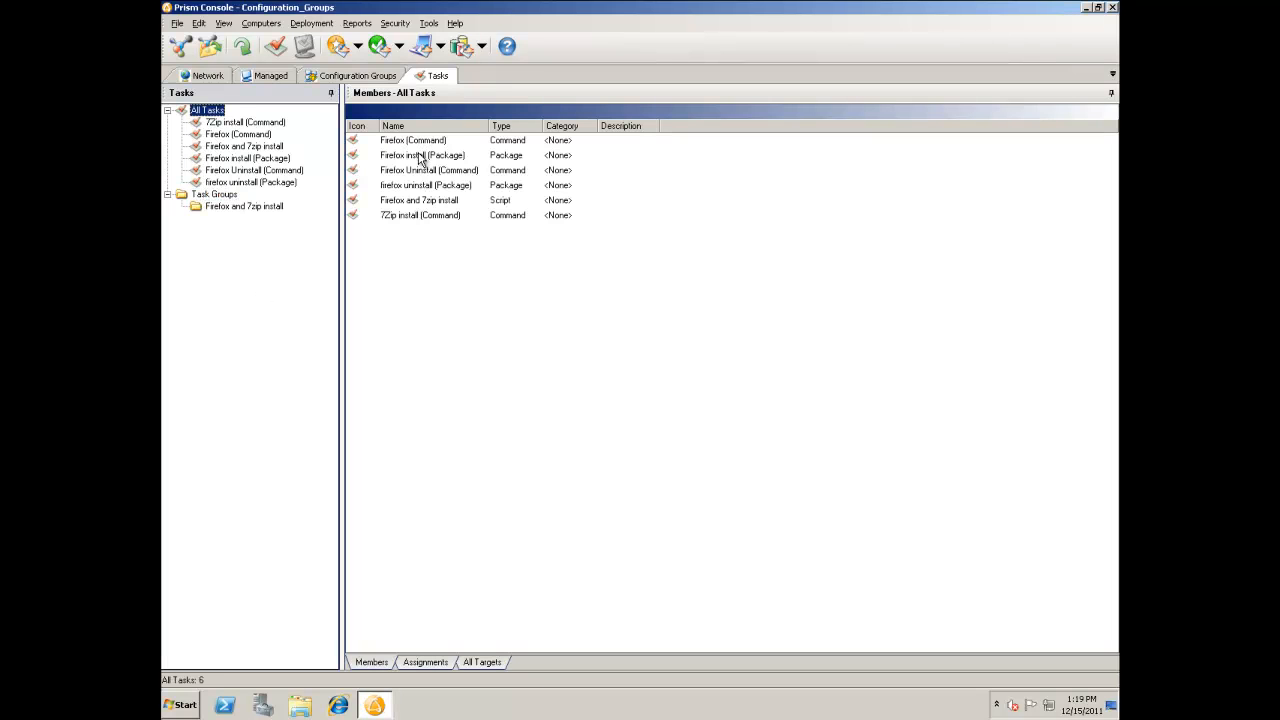
Step: Add the Firefox install (Package) and 7Zip install (Command) tasks to the "Firefox and 7zip install" group and show its members
left_click(420, 157)
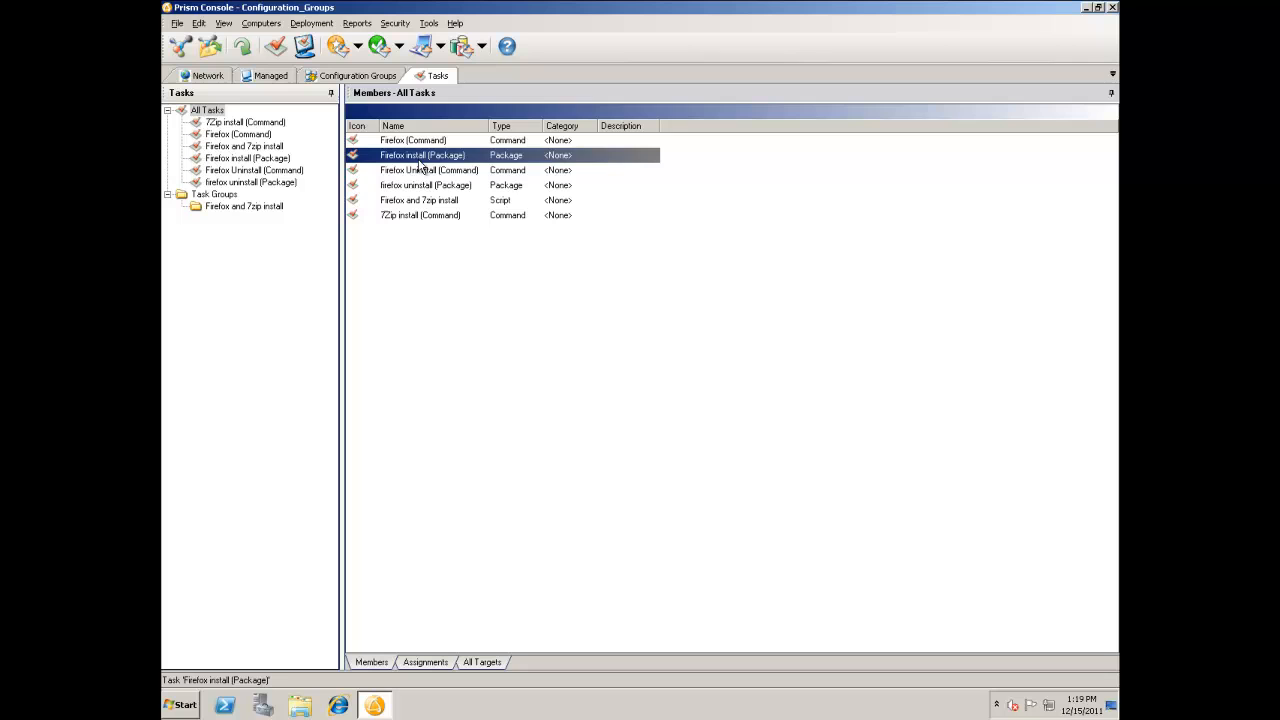
left_click(413, 218, "ctrl")
left_click_drag(426, 160, 282, 216)
left_click(248, 210)
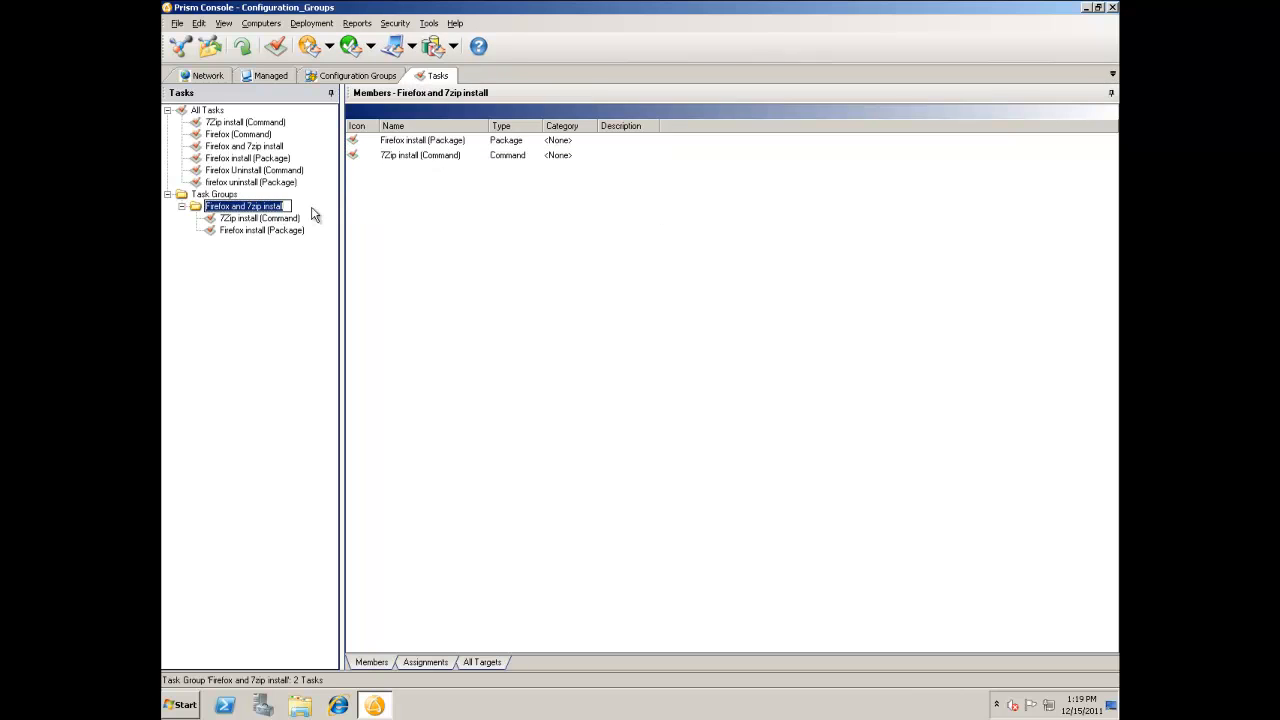
Step: Set the installation order of the Firefox install (Package) task to priority 10
left_click(430, 145)
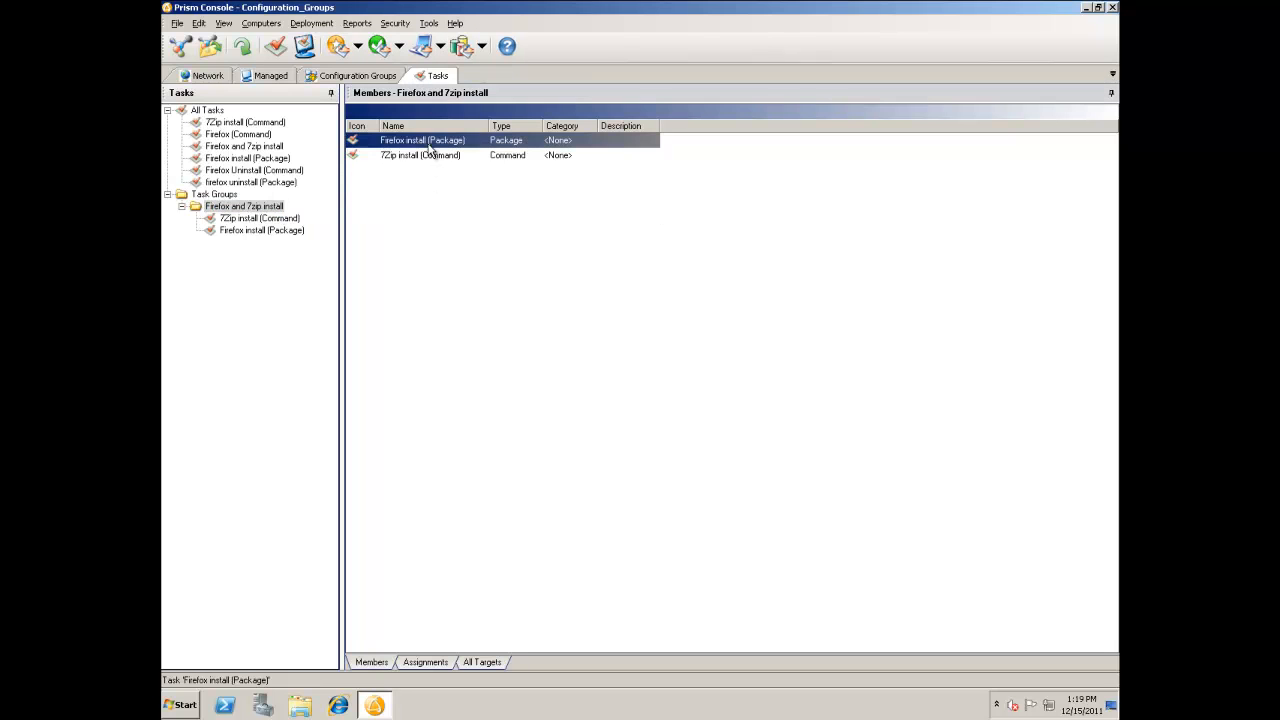
right_click(430, 147)
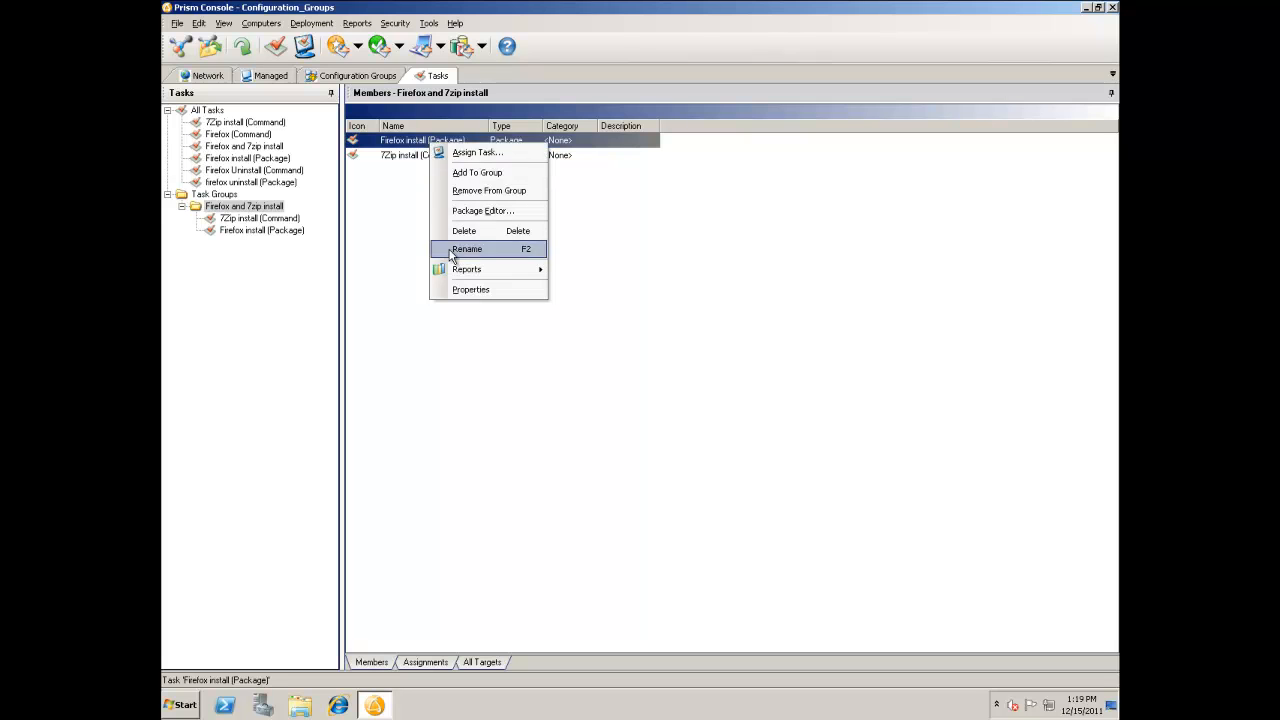
left_click(465, 286)
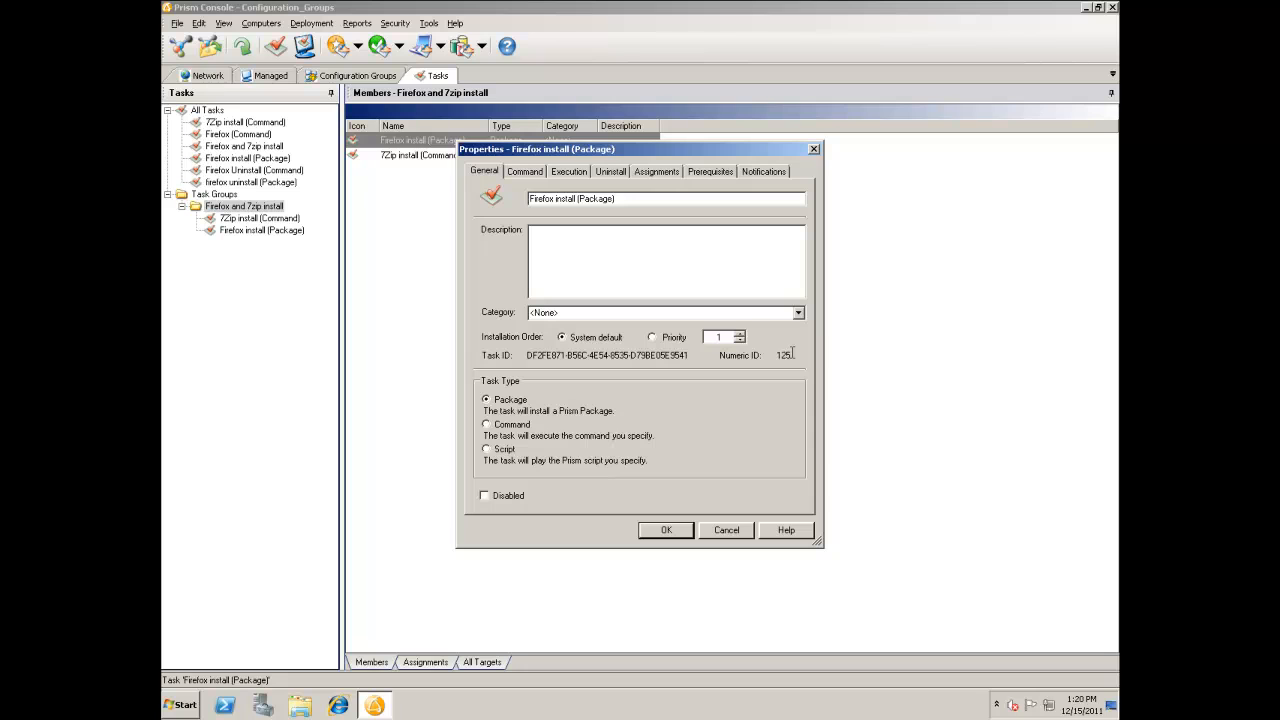
double_click(716, 338)
type("10")
left_click(672, 532)
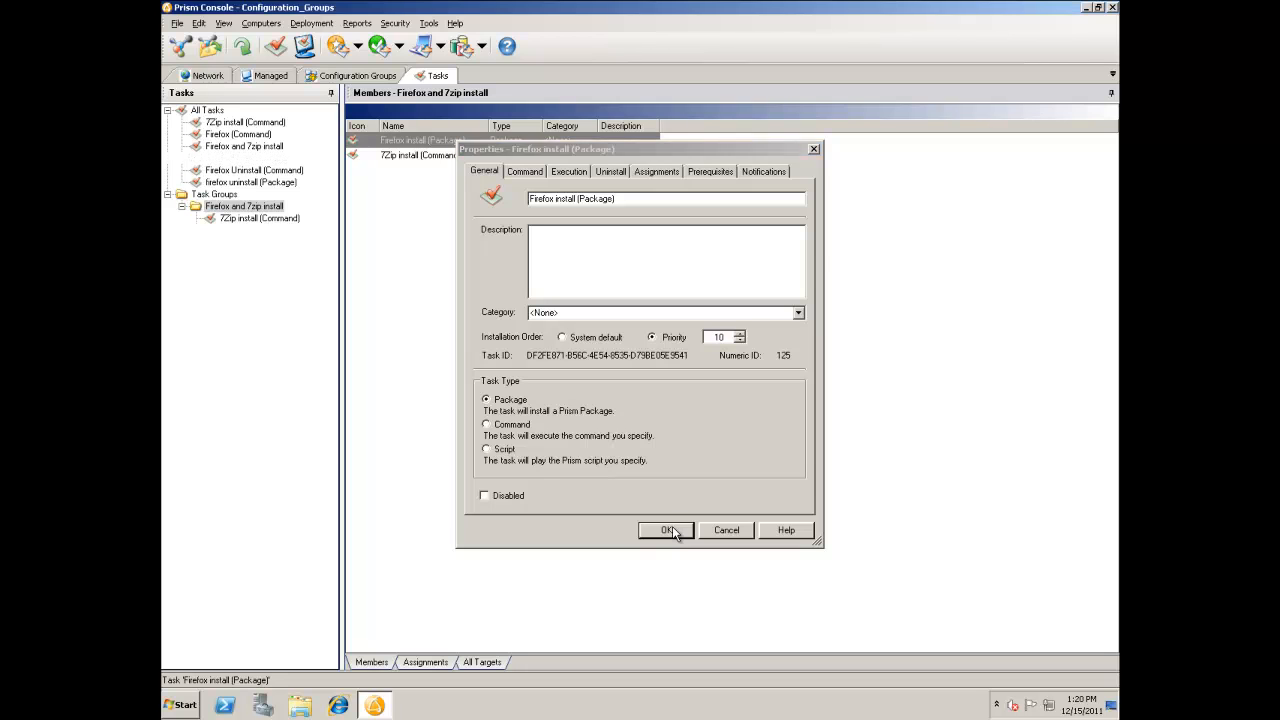
Step: Set the installation order of the 7Zip install (Command) task to priority 20
left_click(413, 160)
right_click(413, 160)
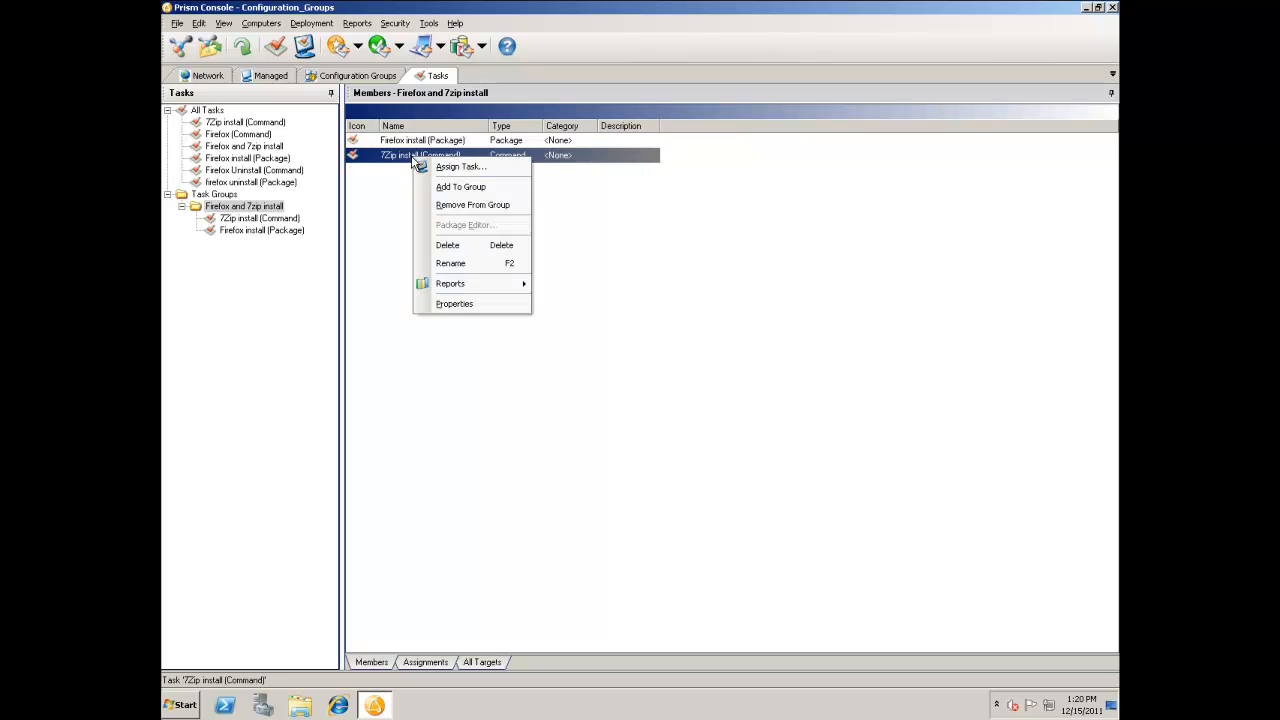
left_click(454, 306)
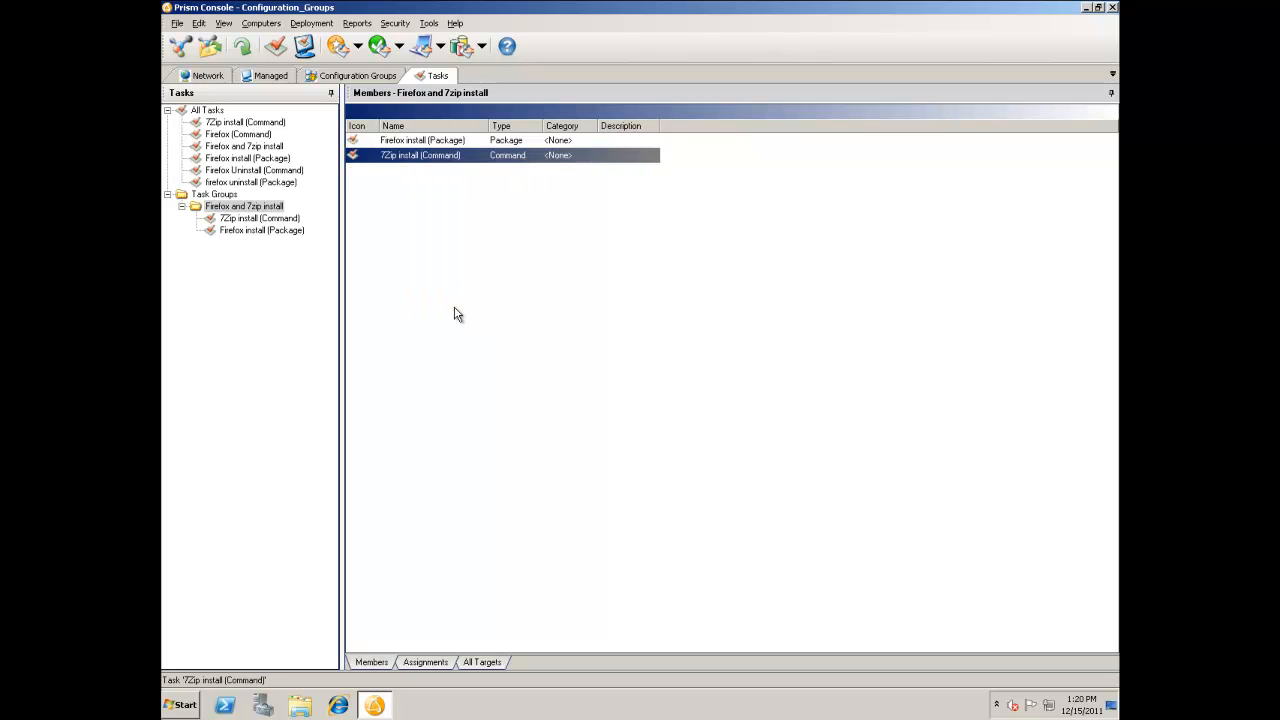
double_click(716, 337)
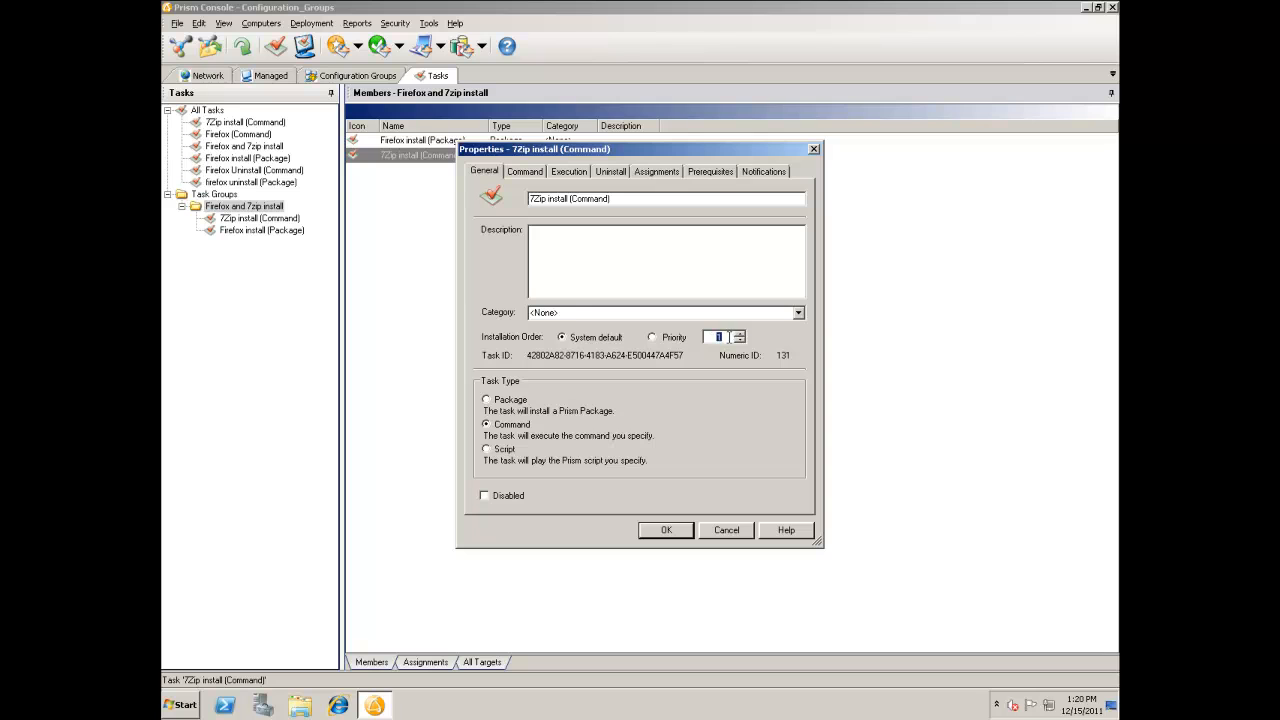
type("20")
left_click(666, 531)
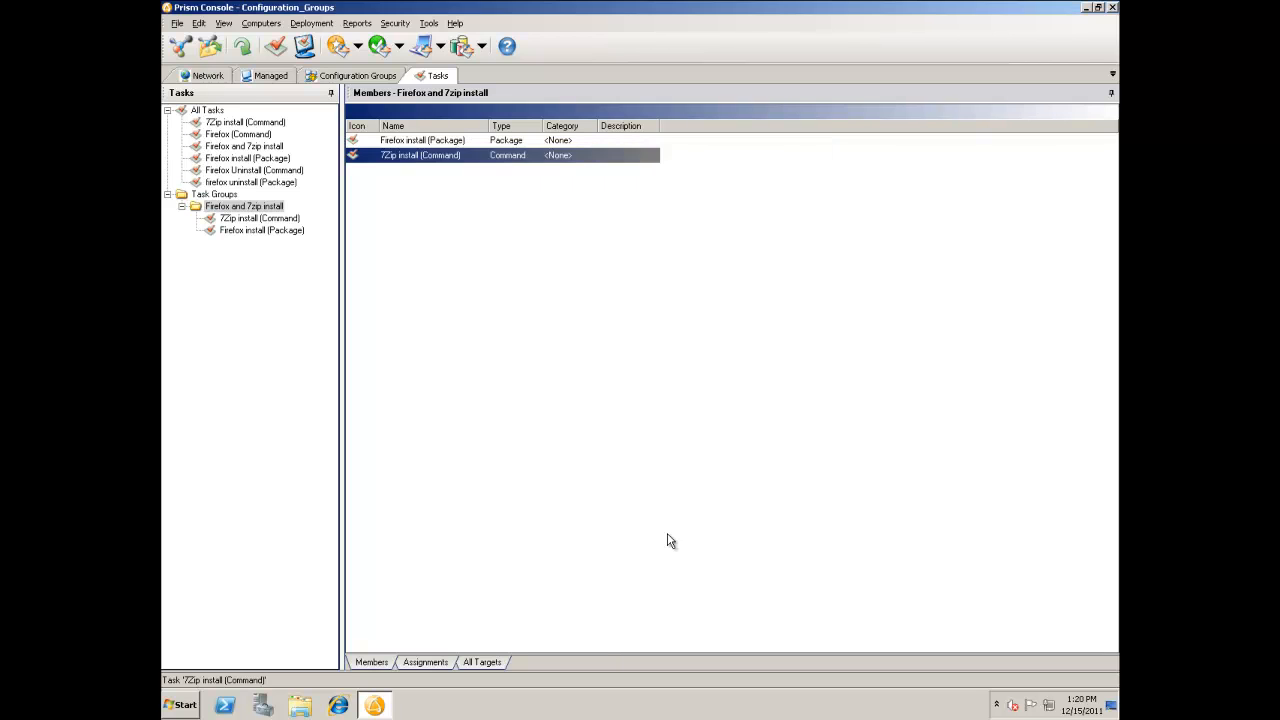